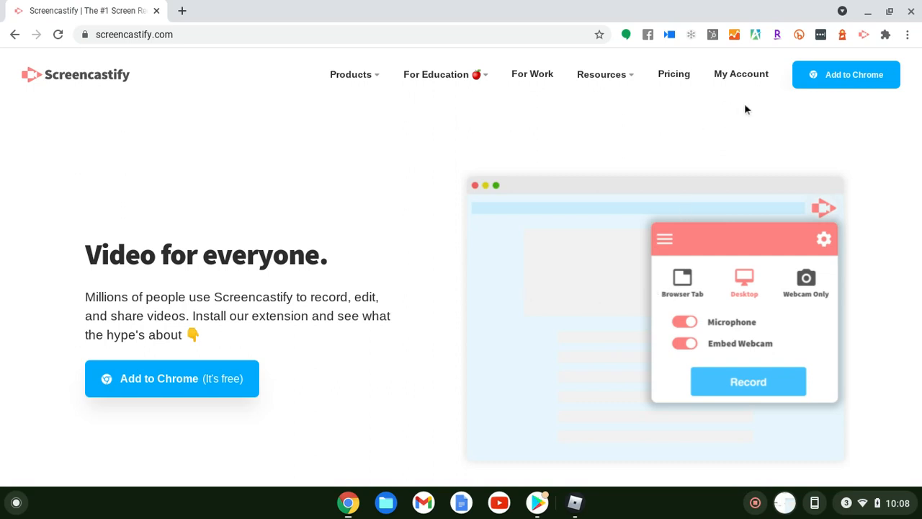
- Check the Screencastify extension's Chrome Web Store page and find its entry in the browser's list of installed extensions
left_click(828, 86)
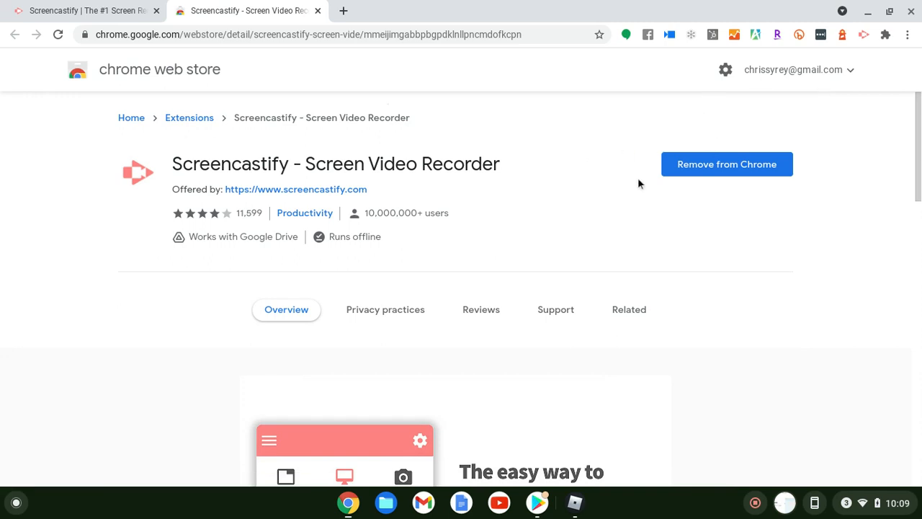
left_click(318, 11)
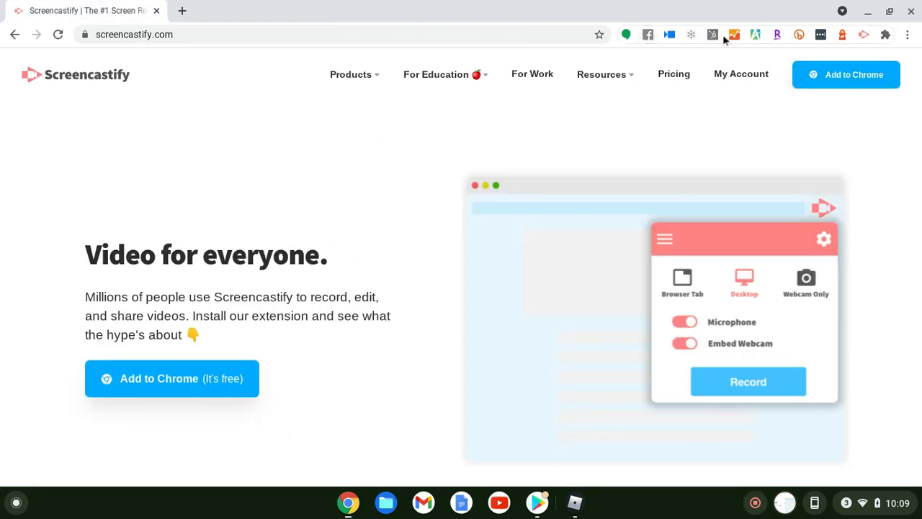
left_click(886, 36)
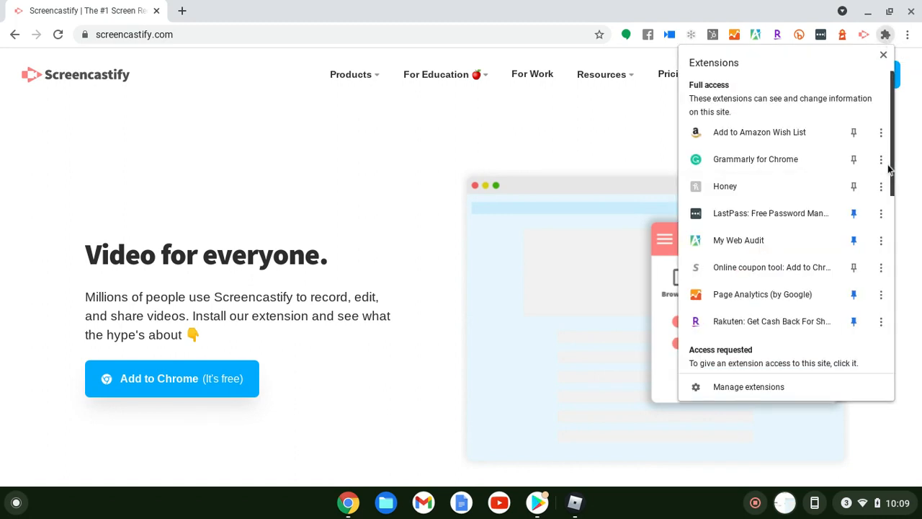
scroll(894, 127, "down", 1)
left_click_drag(894, 128, 891, 305)
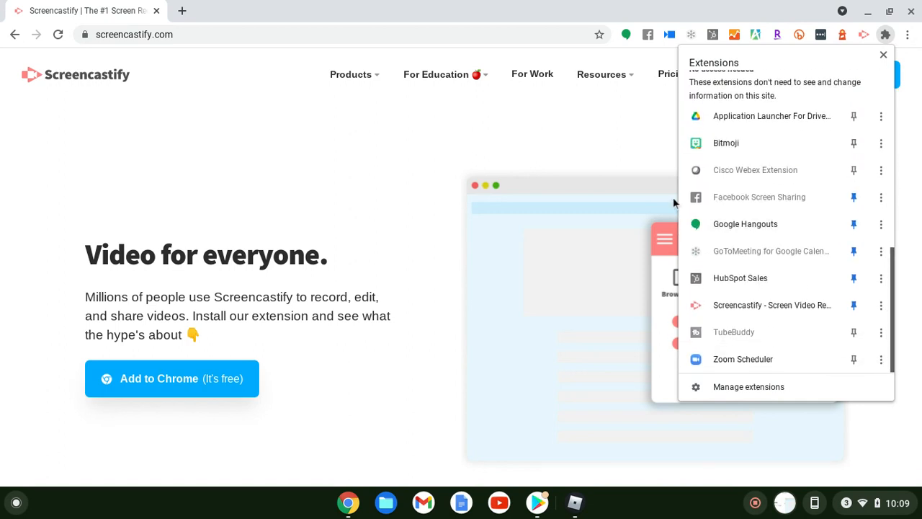
left_click(624, 166)
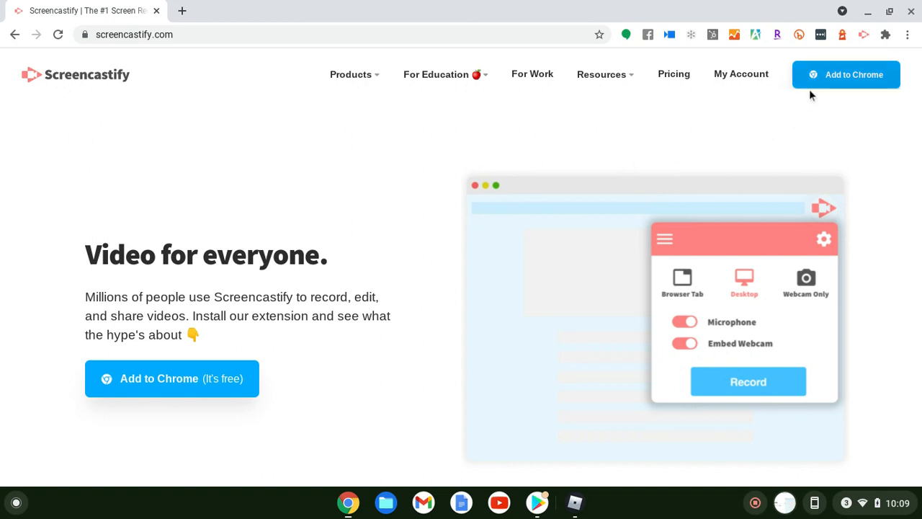
- Open the Screencastify recorder and set up a desktop recording with the microphone on, using Default - Internal Mic
left_click(864, 34)
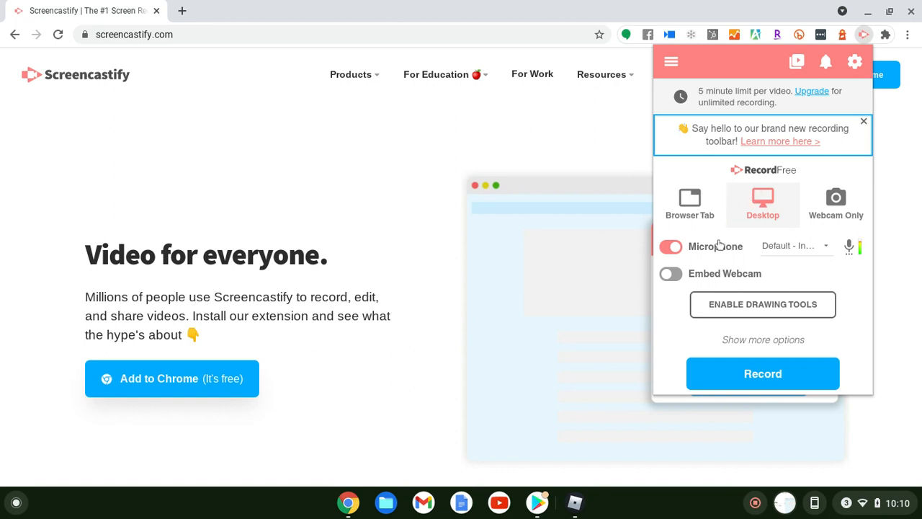
left_click(669, 246)
left_click(671, 247)
left_click(671, 247)
left_click(787, 250)
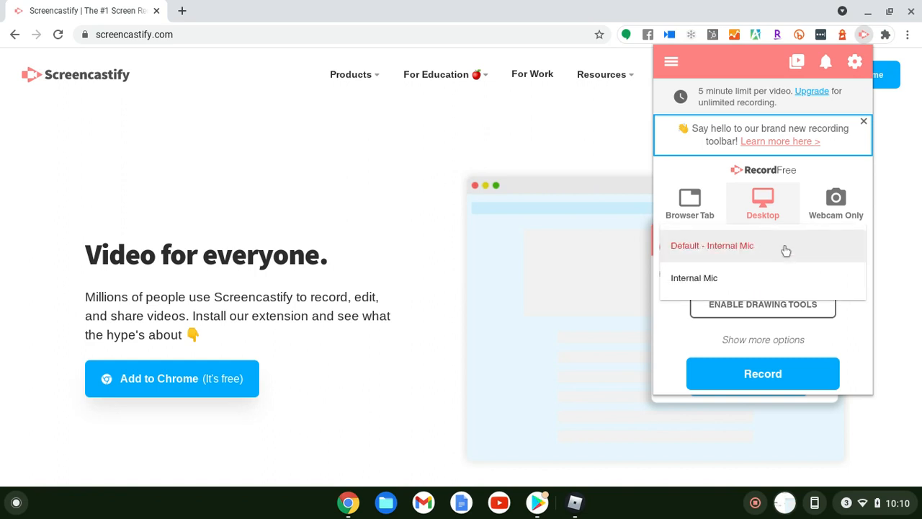
left_click(786, 250)
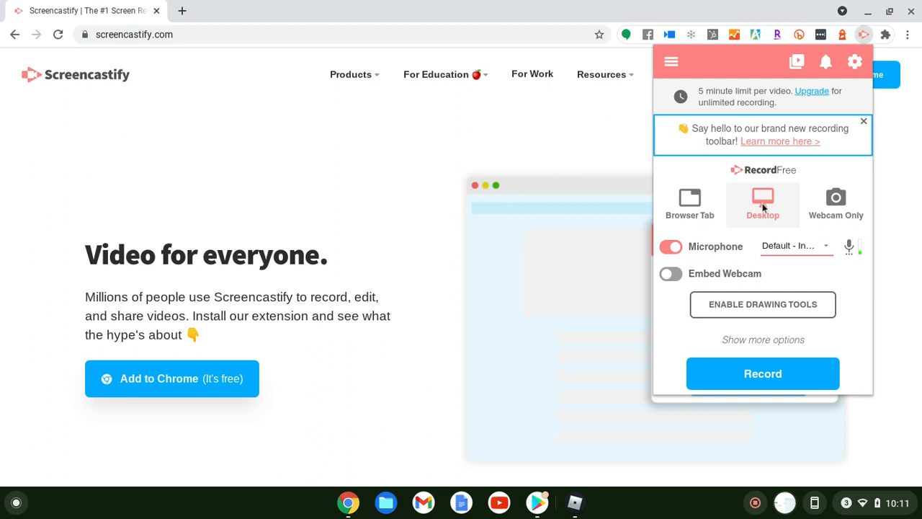
- Start the desktop recording and share the entire screen rather than a single window
left_click(755, 373)
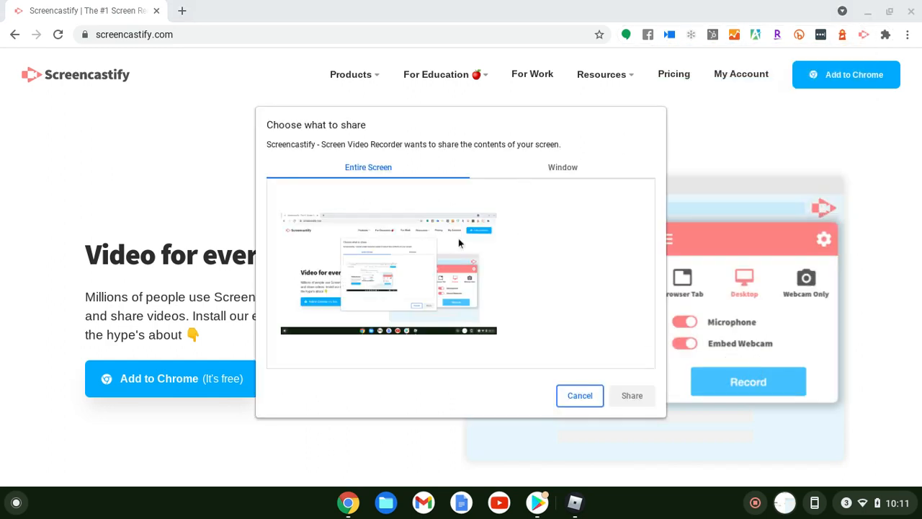
left_click(545, 165)
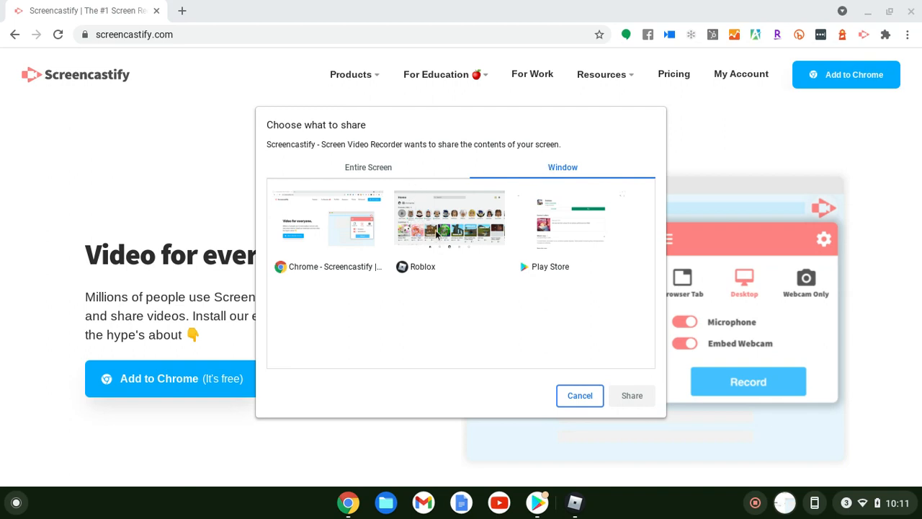
left_click(381, 169)
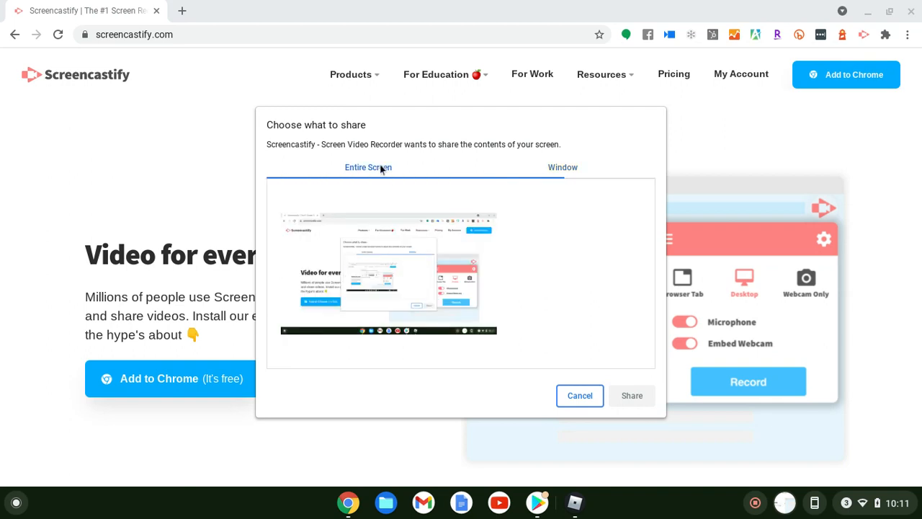
left_click(383, 269)
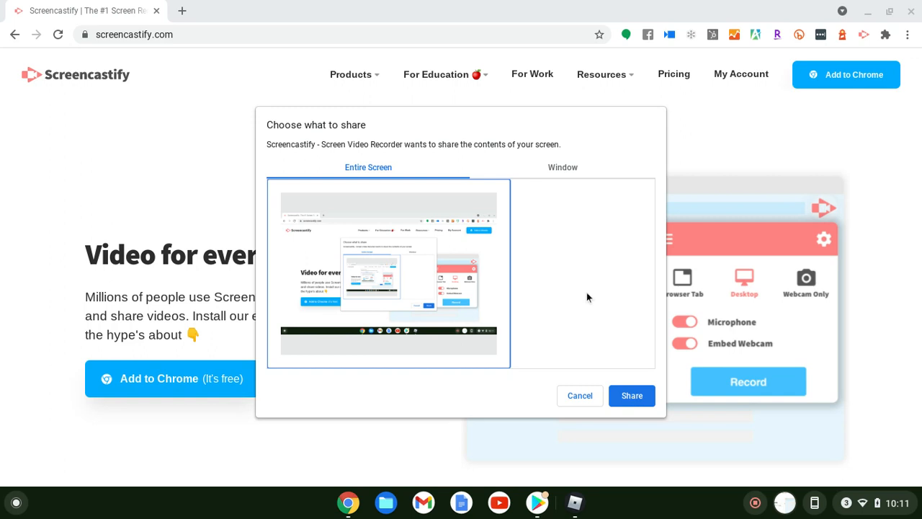
left_click(625, 396)
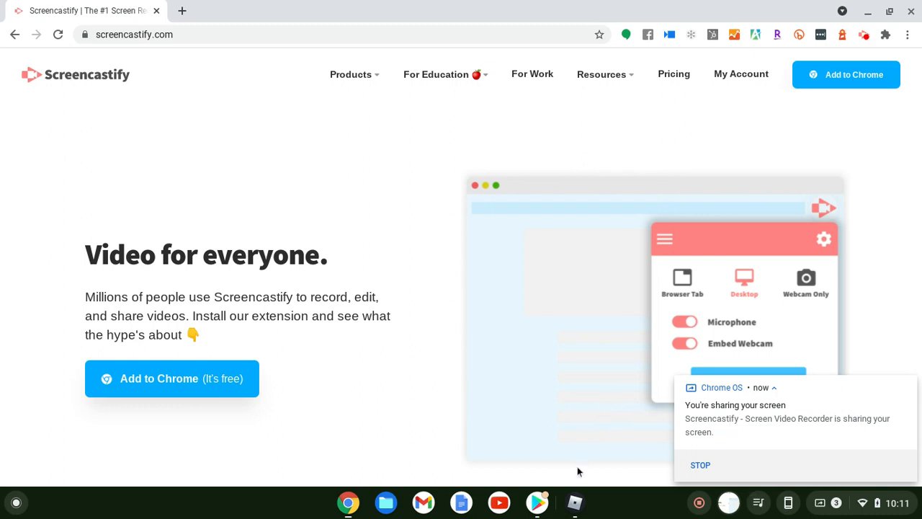
- Switch to Roblox and launch the Adopt Me! game from the Continue list
left_click(571, 508)
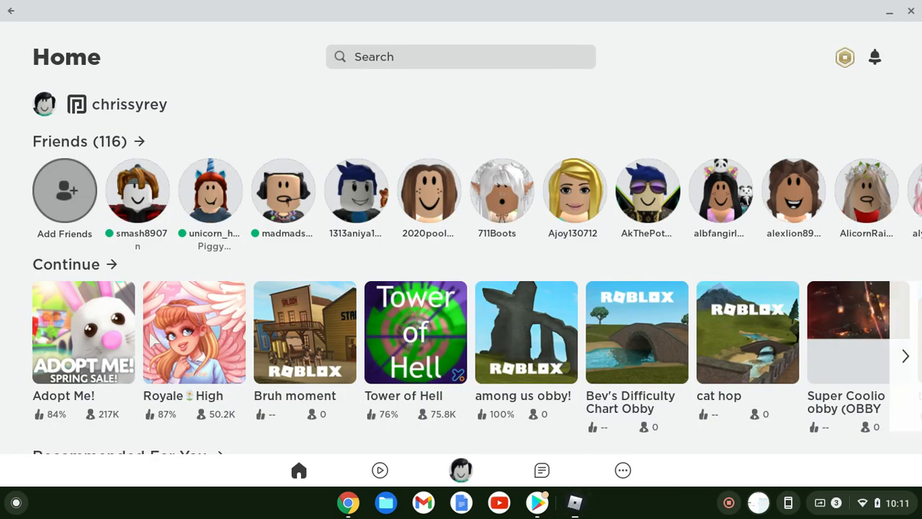
left_click(56, 353)
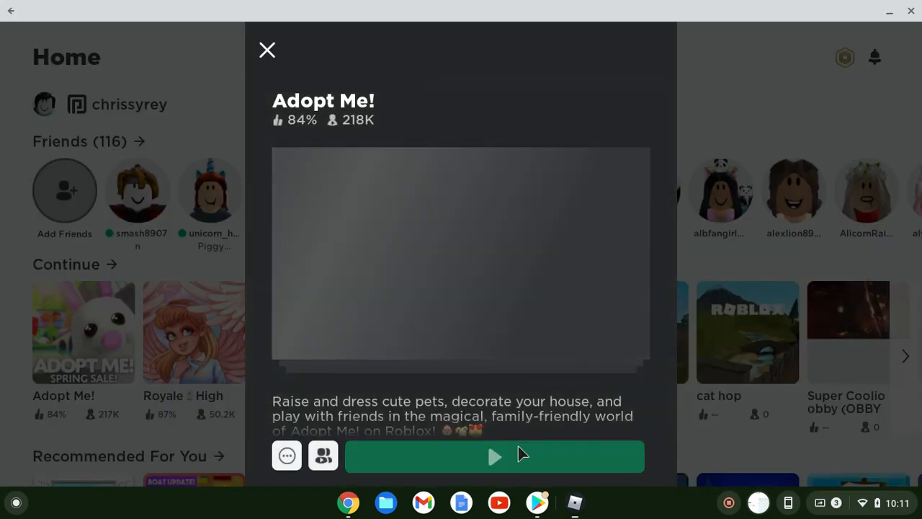
left_click(516, 462)
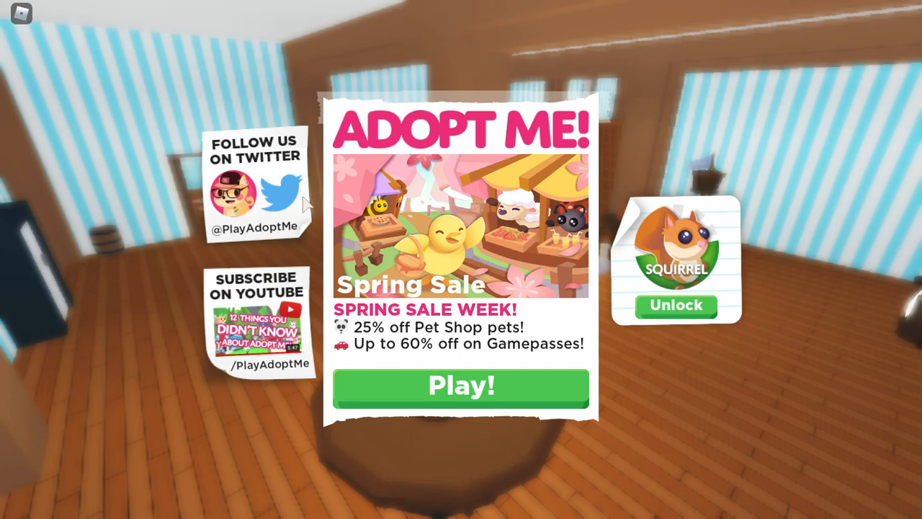
- Go from the game back to the Screencastify page in Chrome and stop the screen sharing to end the recording
left_click(22, 14)
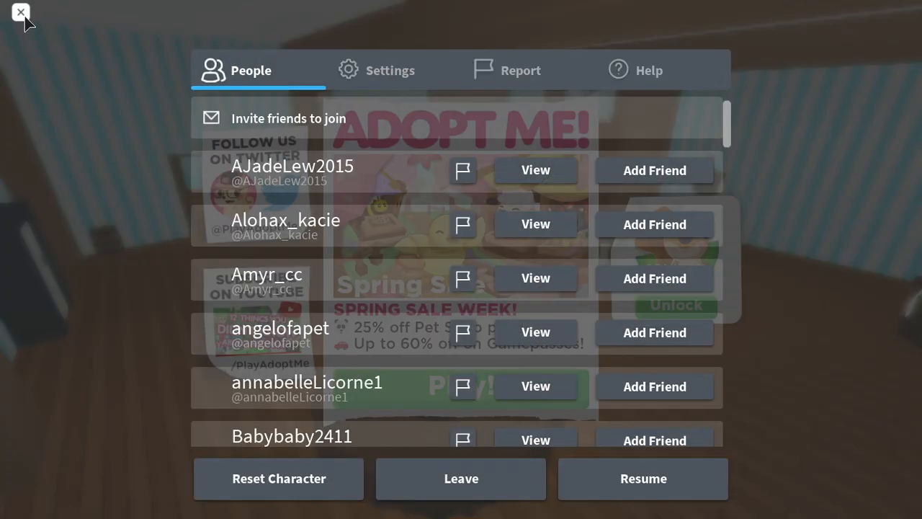
left_click(497, 501)
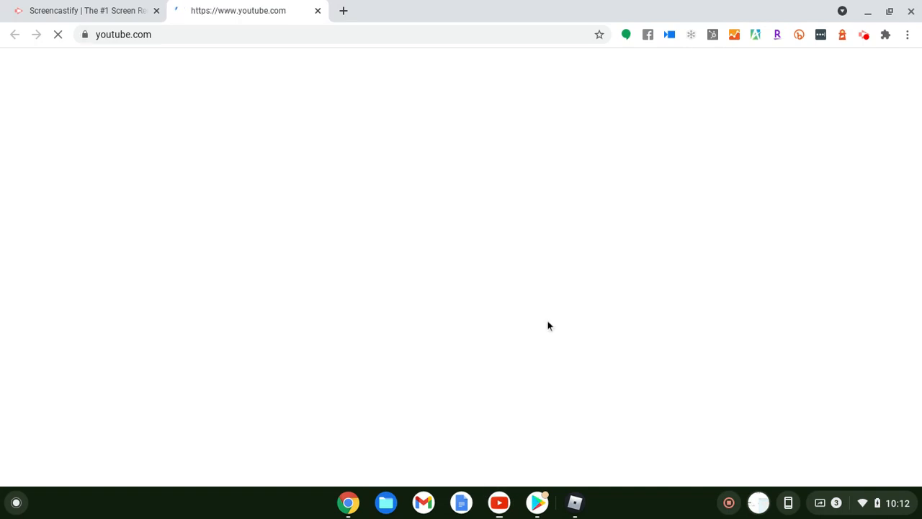
left_click(317, 13)
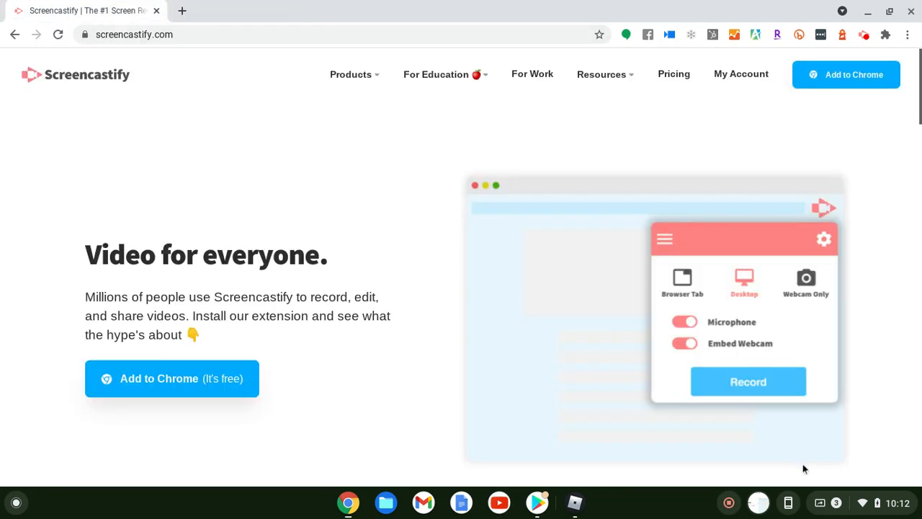
left_click(820, 508)
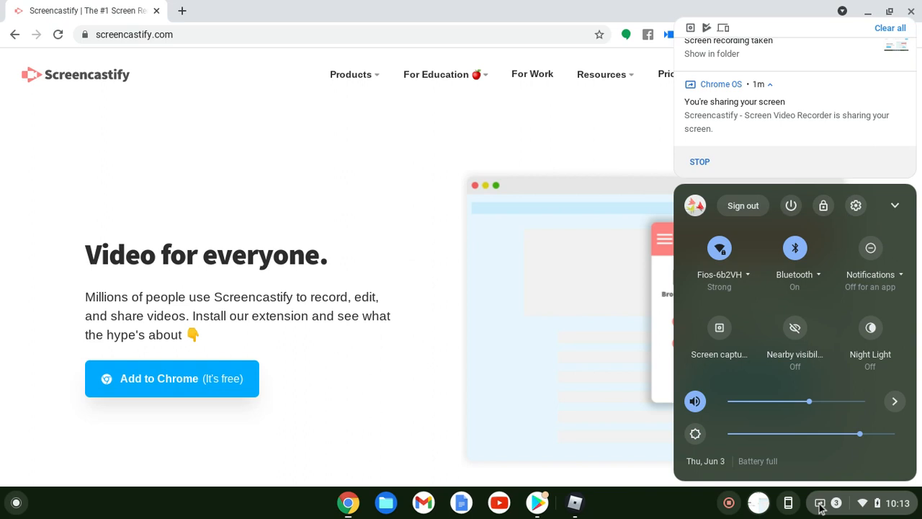
left_click(699, 163)
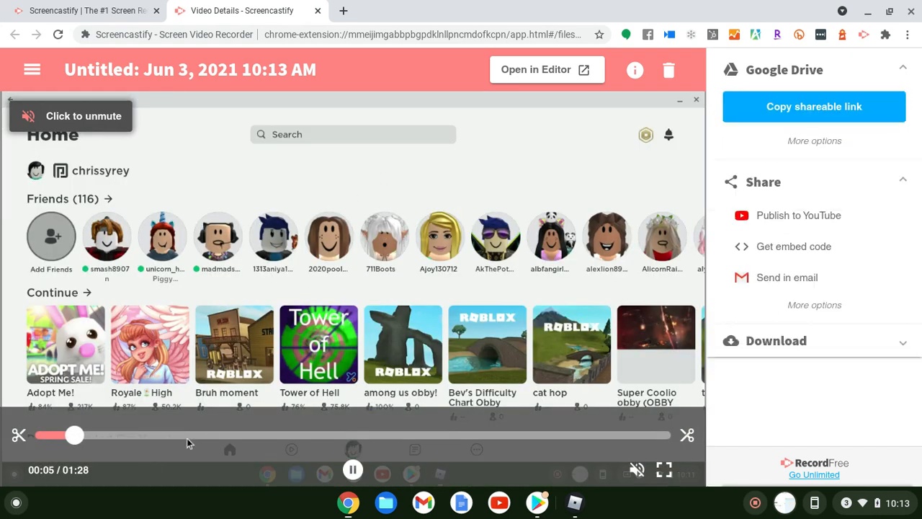
- Skim through the finished recording by jumping forward to several points, including 00:24, 00:47 and 00:58
left_click(211, 434)
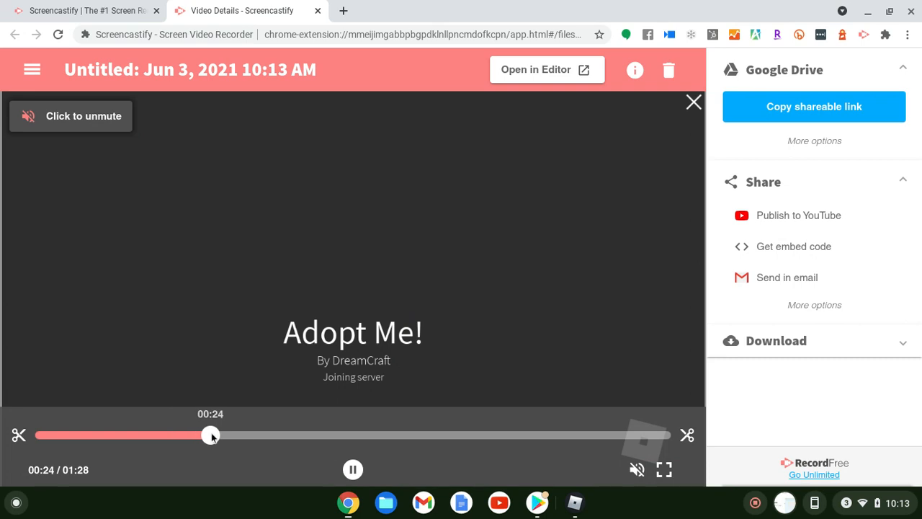
left_click(282, 437)
left_click(368, 435)
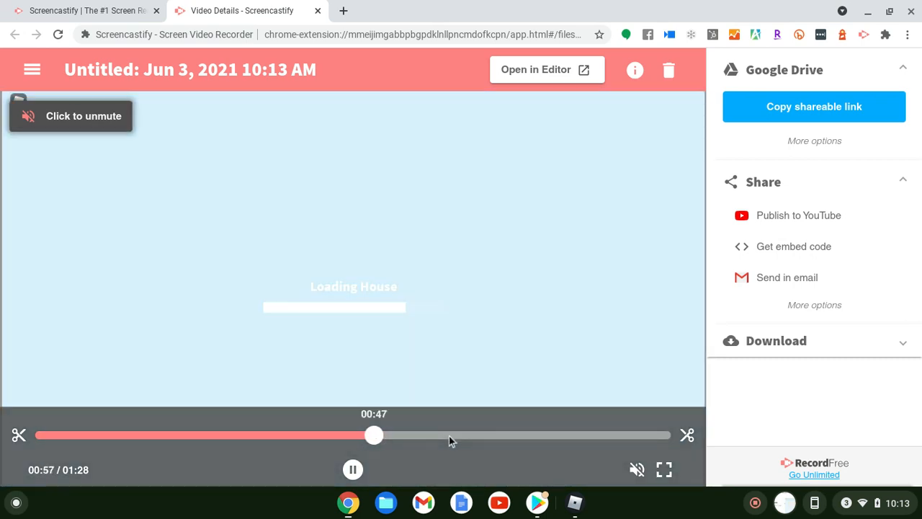
left_click(449, 436)
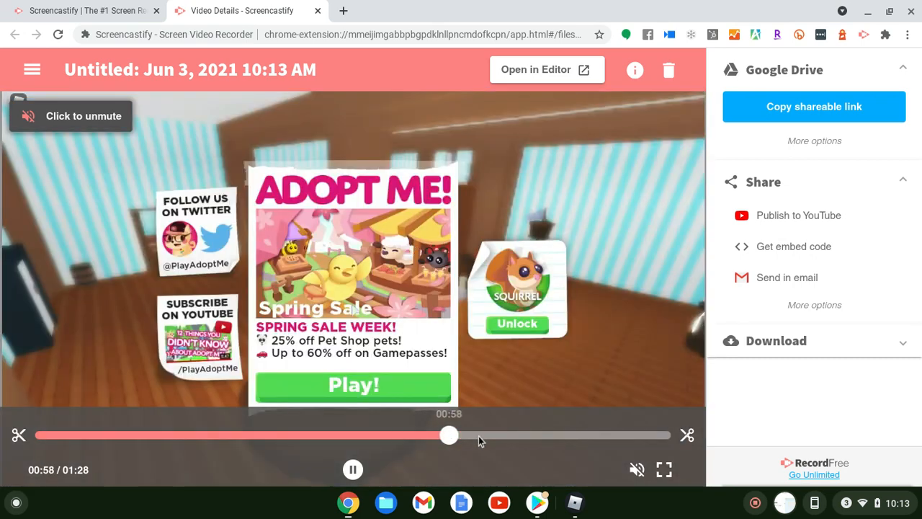
left_click(488, 436)
left_click(511, 436)
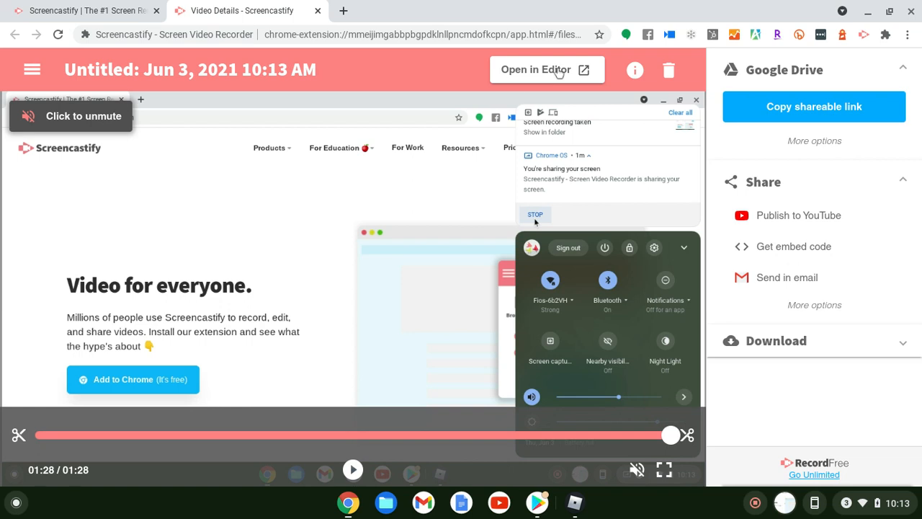
- Delete the recording "Untitled: Jun 3, 2021 10:13 AM" and return to the Screencastify homepage
left_click(669, 69)
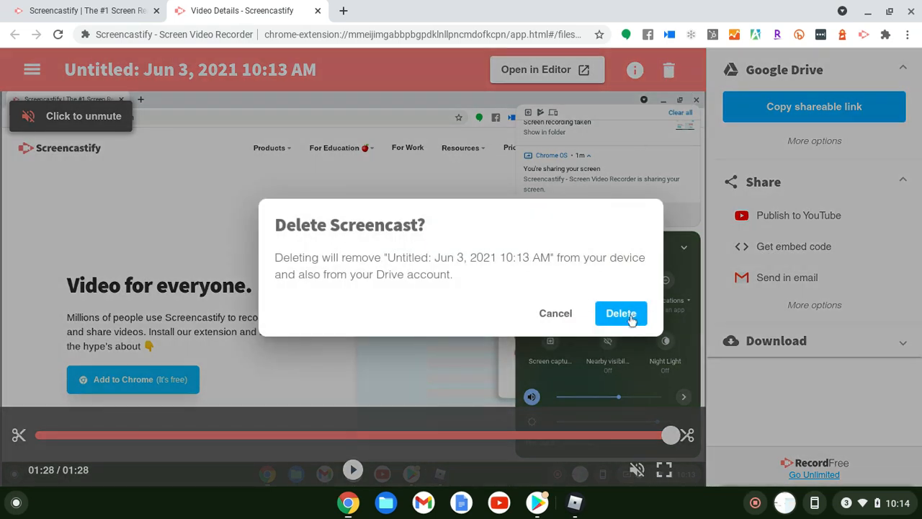
left_click(631, 316)
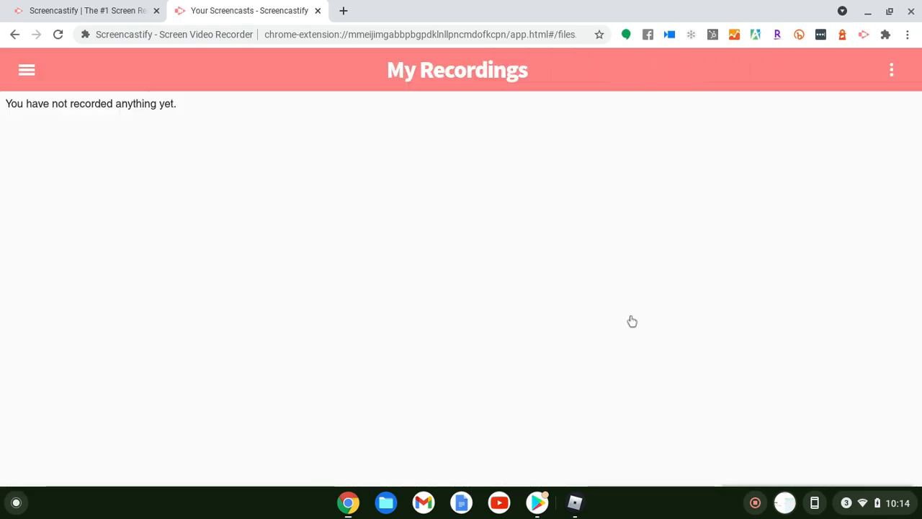
left_click(134, 13)
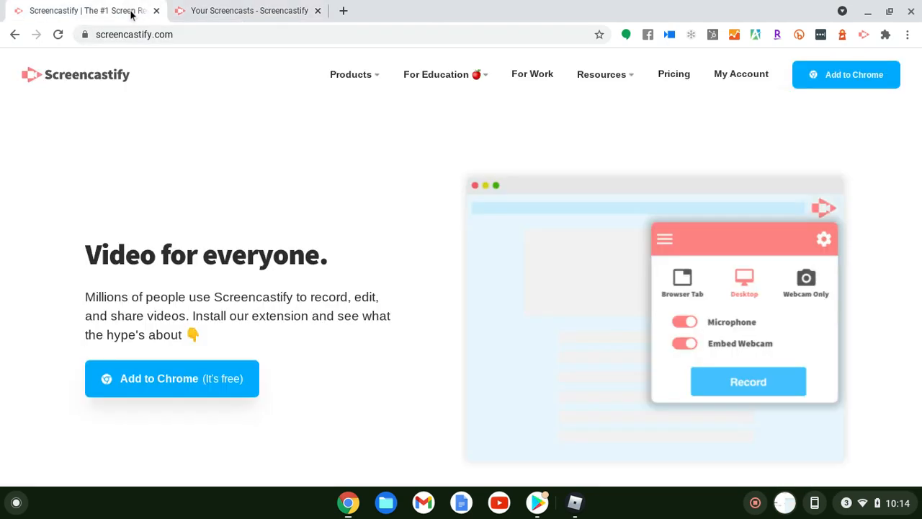